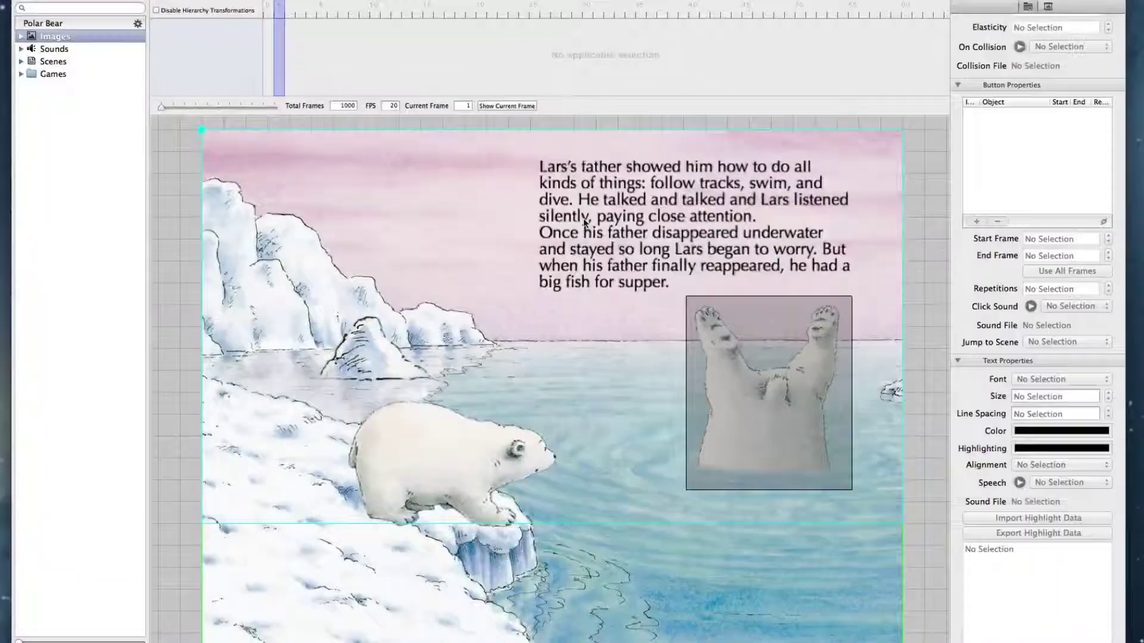
# - Set the story text's Speech to Scene03_Voice.mp3 and play the voiceover
pyautogui.click(694, 288)
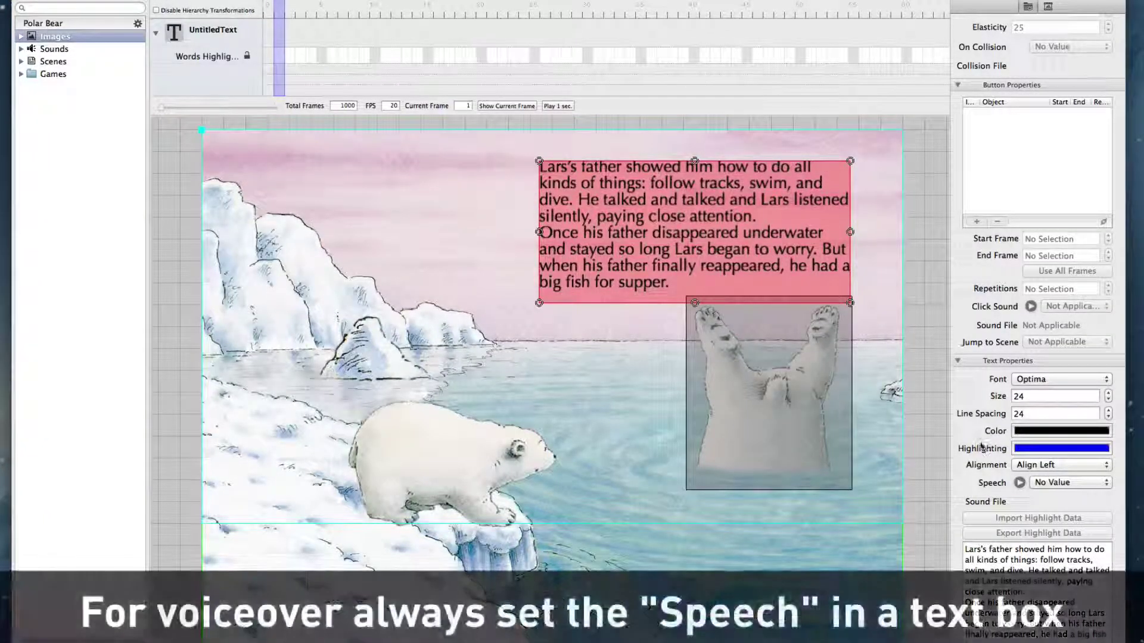
pyautogui.scroll(-1, 1013, 471)
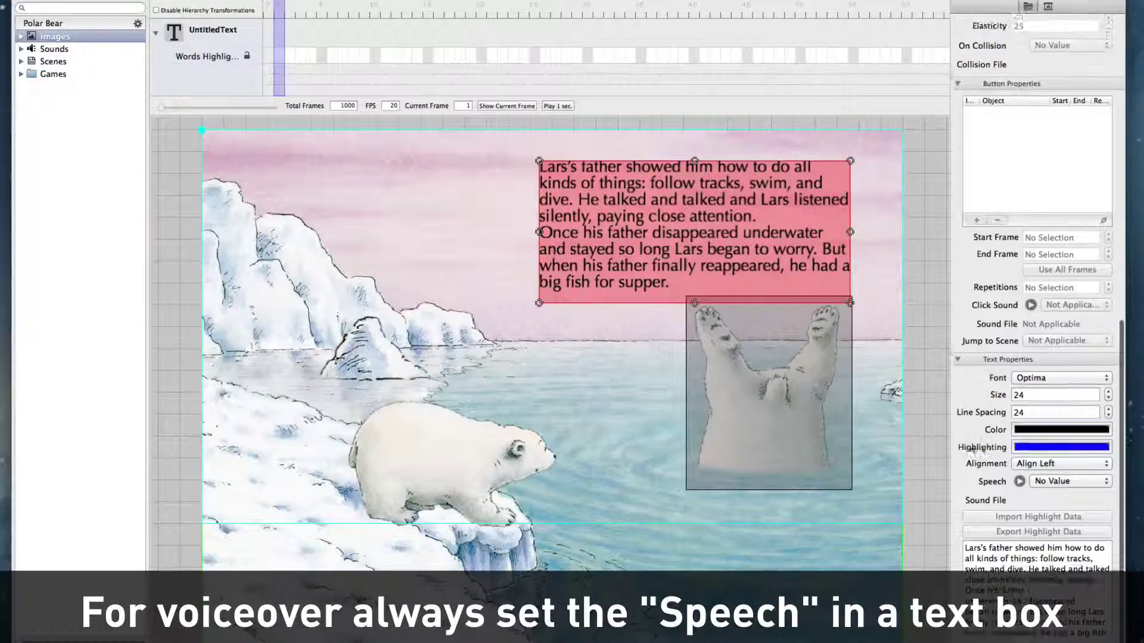
pyautogui.click(1046, 483)
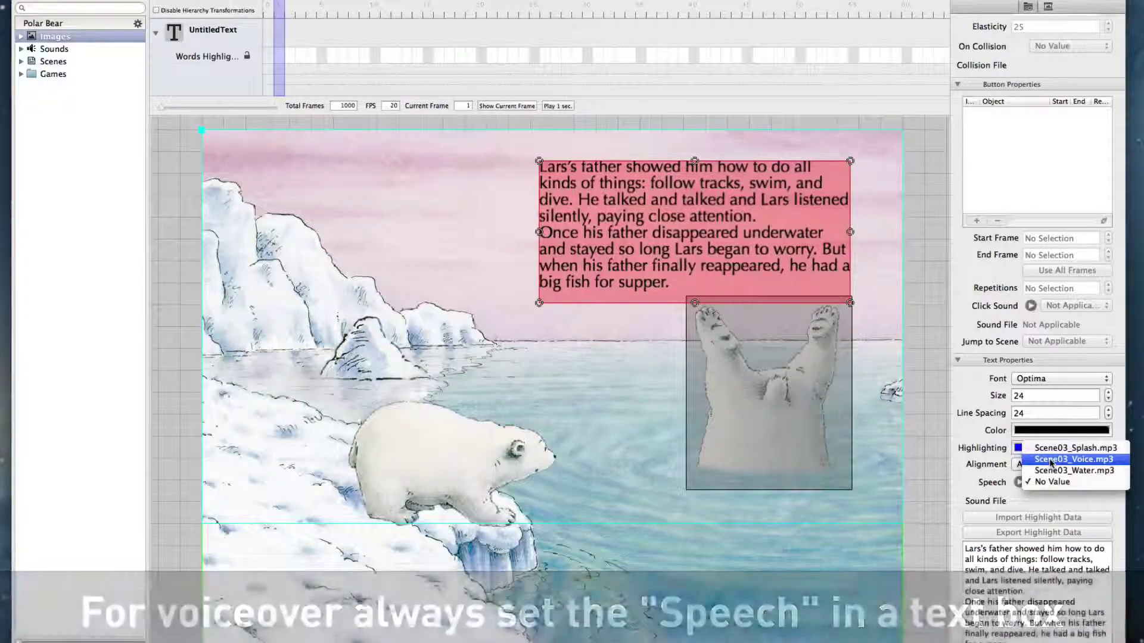
pyautogui.click(1050, 460)
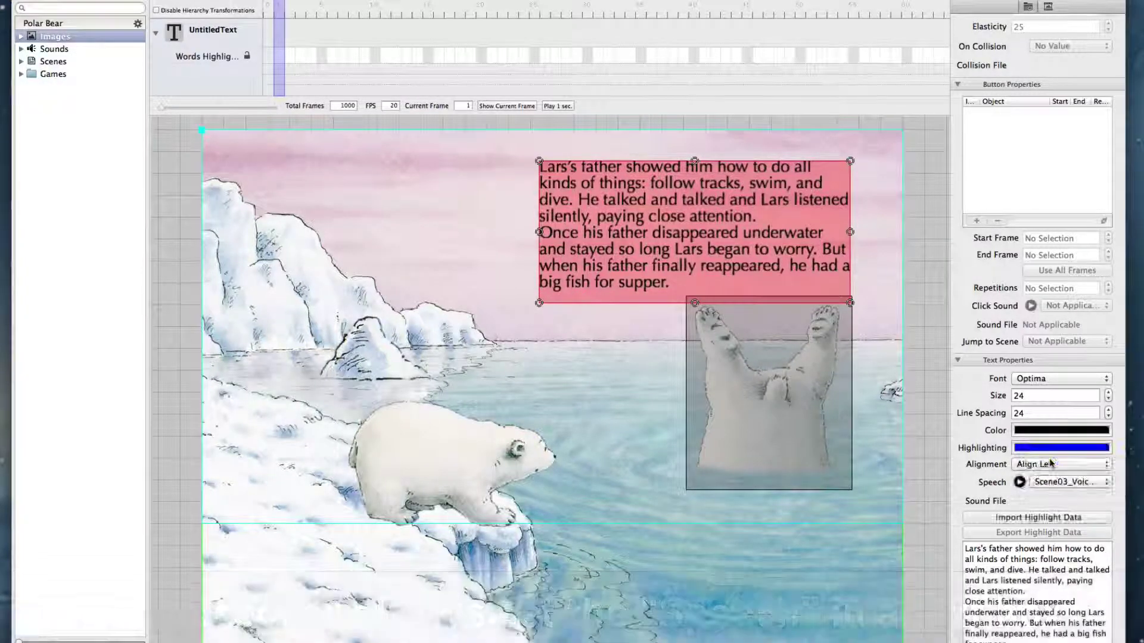
pyautogui.click(1019, 483)
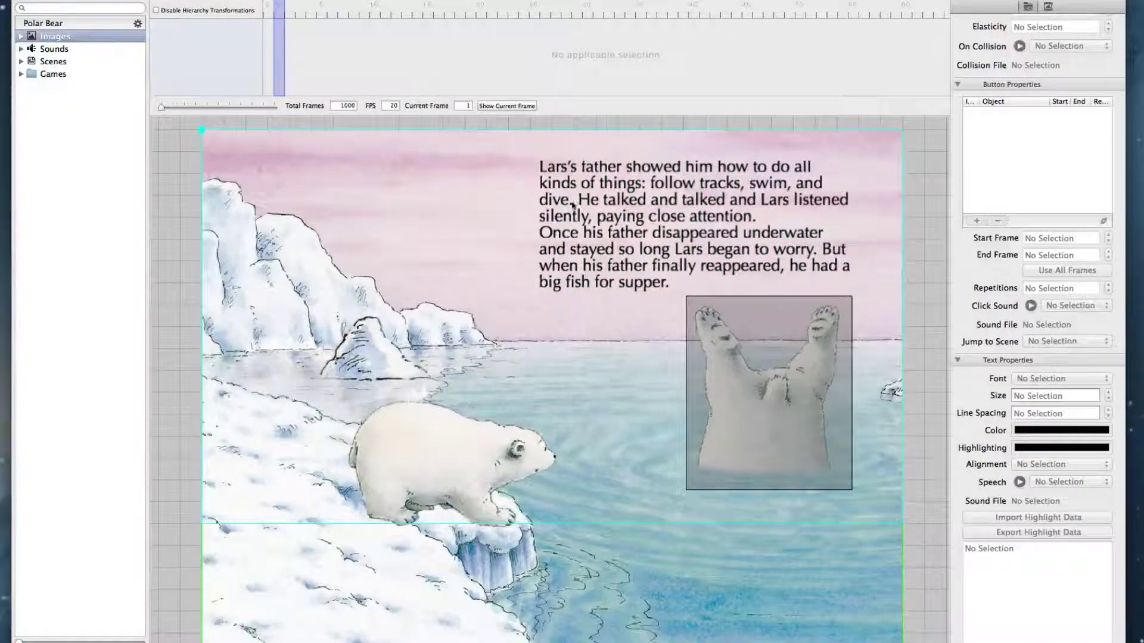
pyautogui.click(575, 206)
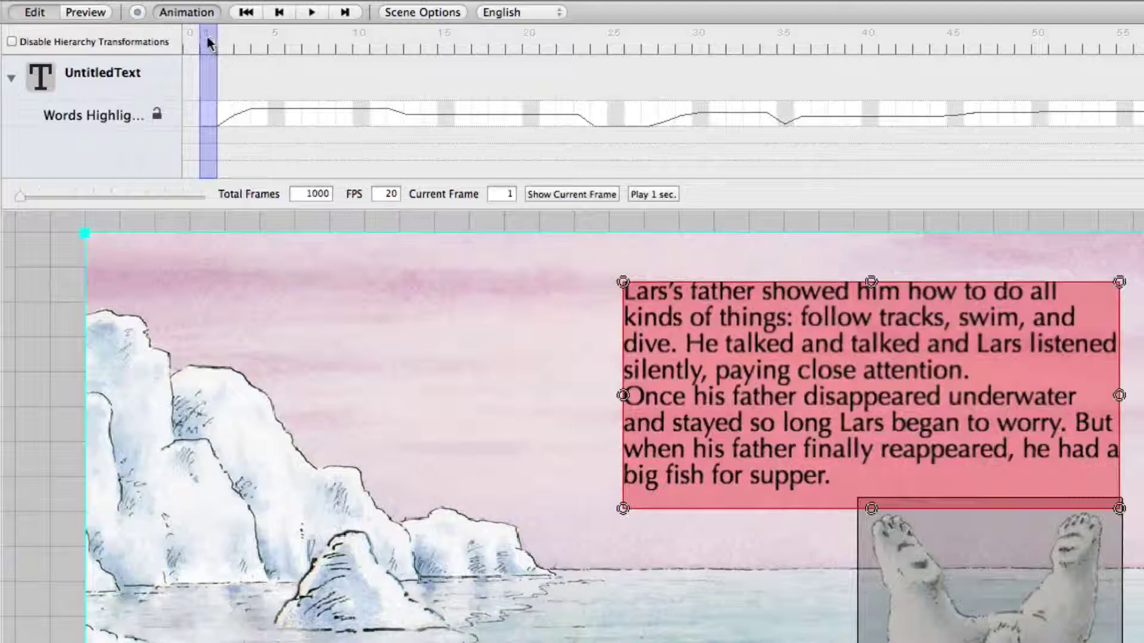
pyautogui.moveTo(206, 35); pyautogui.dragTo(622, 47)
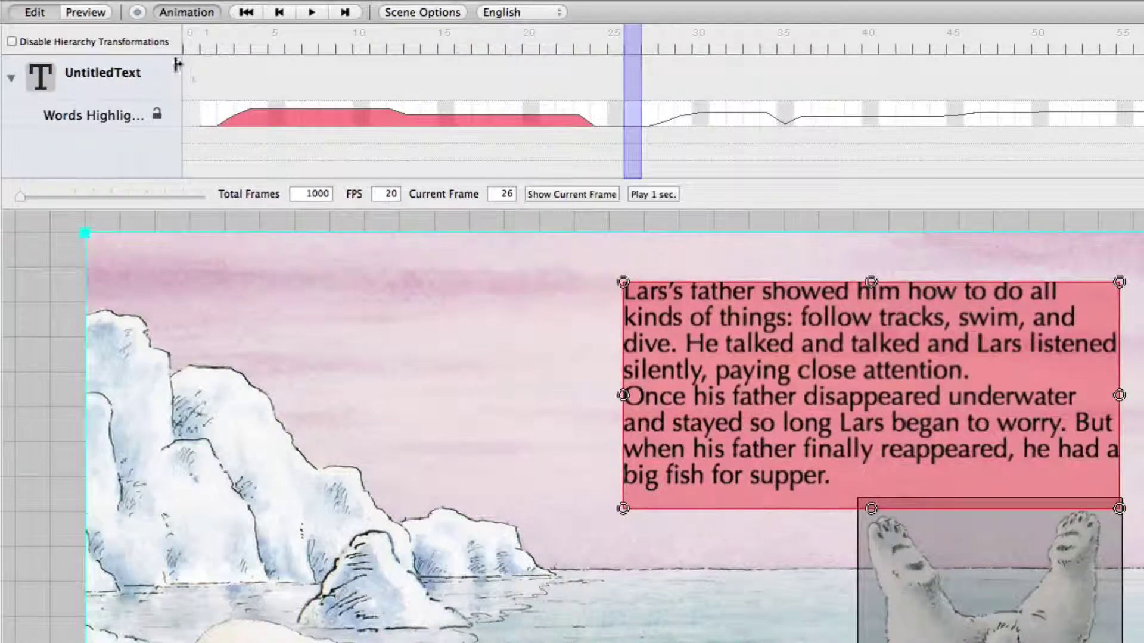
pyautogui.moveTo(246, 39); pyautogui.dragTo(164, 55)
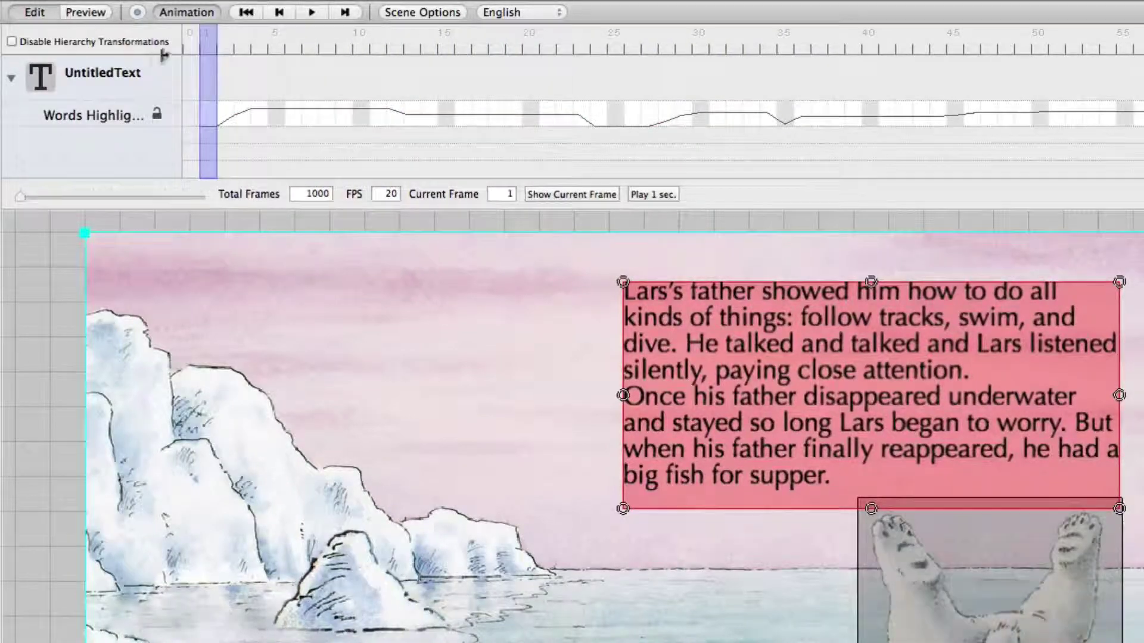
# - Turn on key recording and add word-highlight keys for the first four words, starting at "Lars's"
pyautogui.click(137, 13)
pyautogui.click(226, 114)
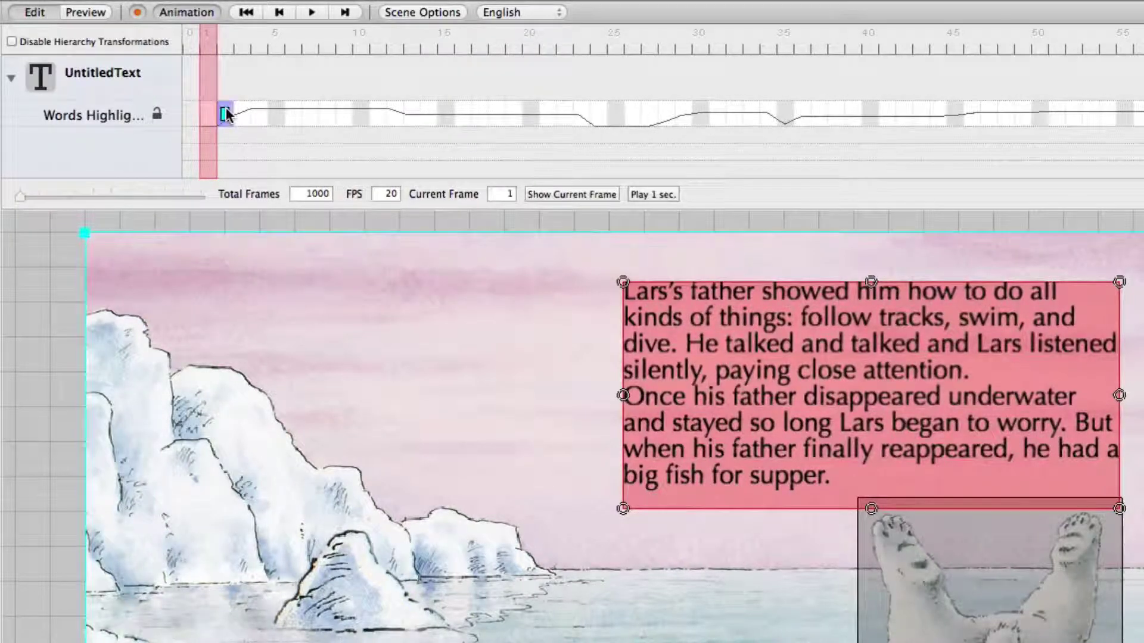
pyautogui.moveTo(208, 39); pyautogui.dragTo(384, 50)
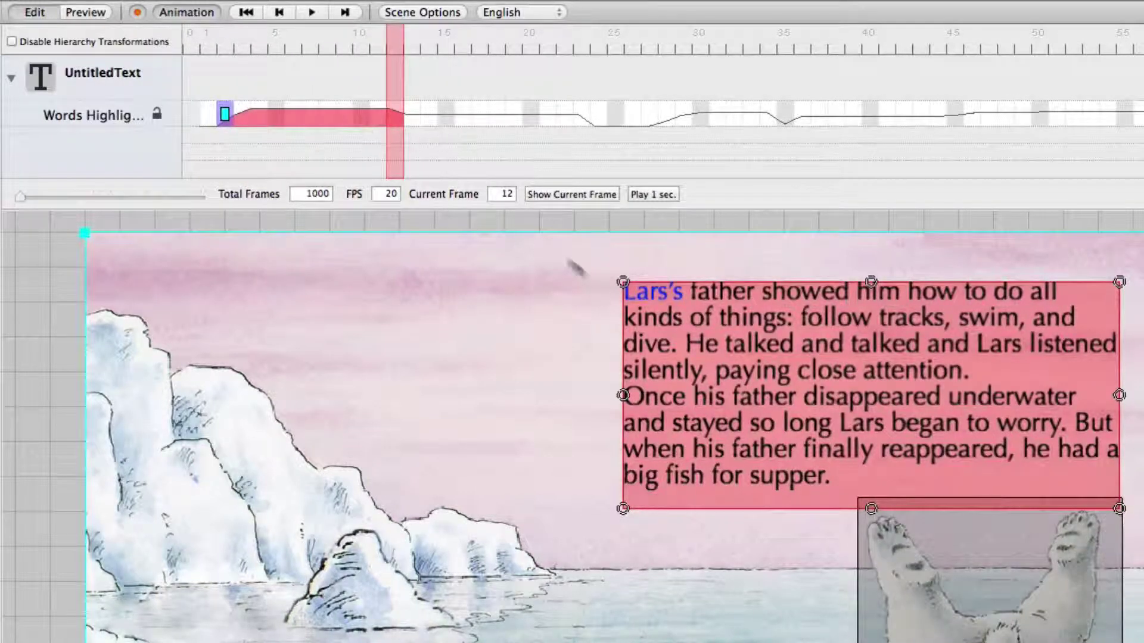
pyautogui.click(408, 113)
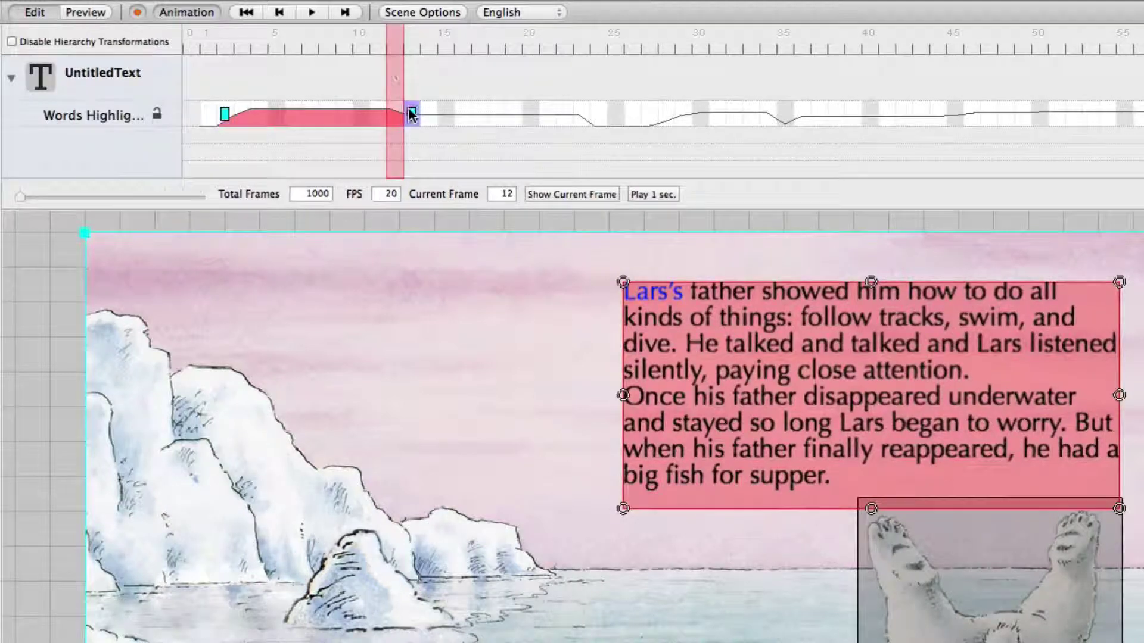
pyautogui.moveTo(391, 37); pyautogui.dragTo(734, 50)
pyautogui.click(668, 116)
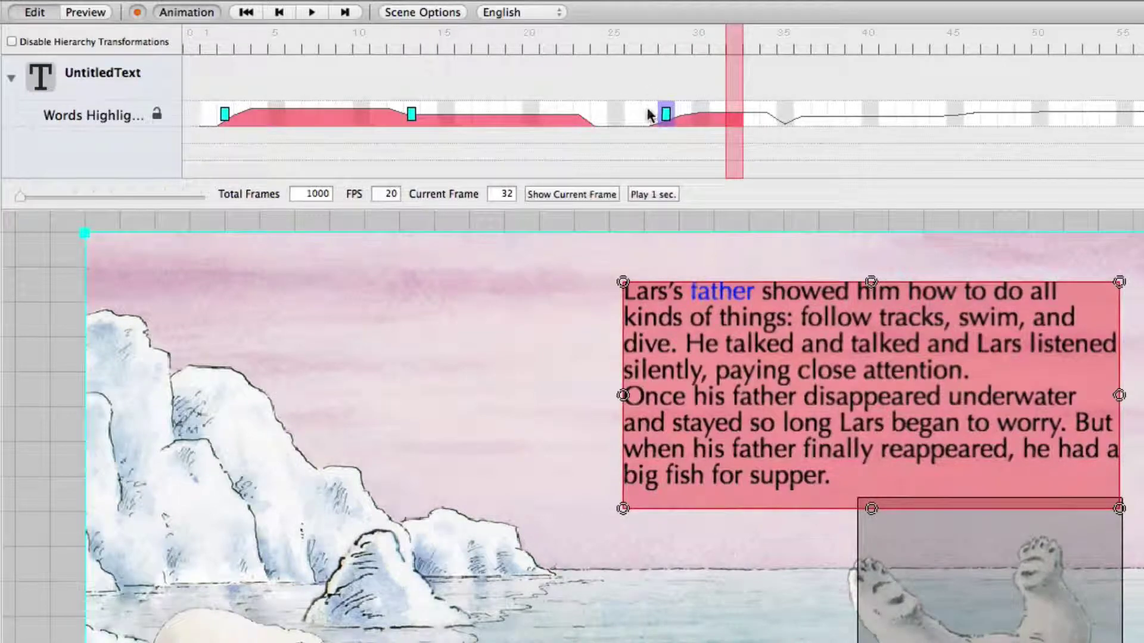
pyautogui.moveTo(731, 37); pyautogui.dragTo(869, 45)
pyautogui.click(785, 115)
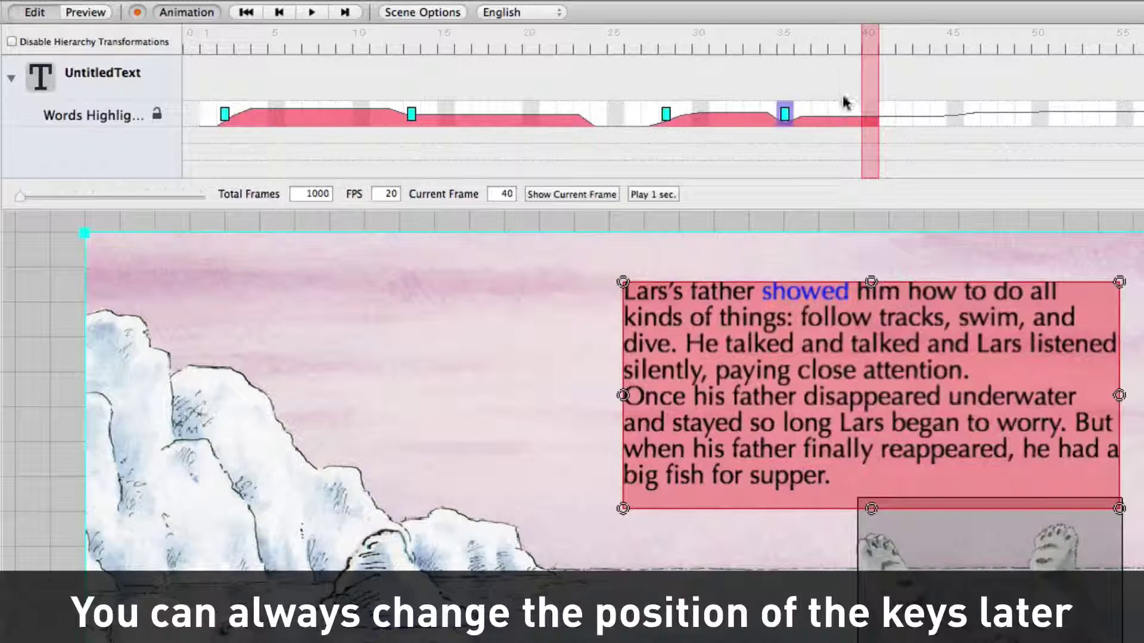
# - Add five more highlight keys at frames 40, 43, 47, 52 and about 55, through "all"
pyautogui.click(852, 114)
pyautogui.moveTo(871, 39); pyautogui.dragTo(1143, 42)
pyautogui.click(919, 114)
pyautogui.click(988, 113)
pyautogui.click(1069, 113)
pyautogui.click(1124, 113)
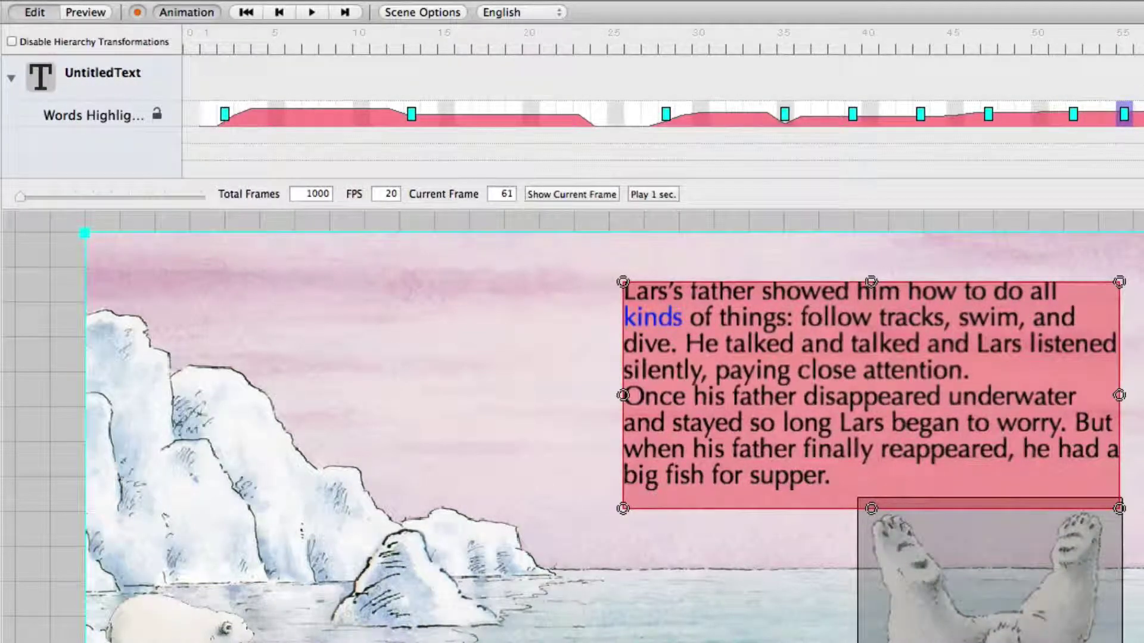
# - Add word-highlight keys at frames 61, 65 and 88
pyautogui.hscroll(10, 1049, 113)
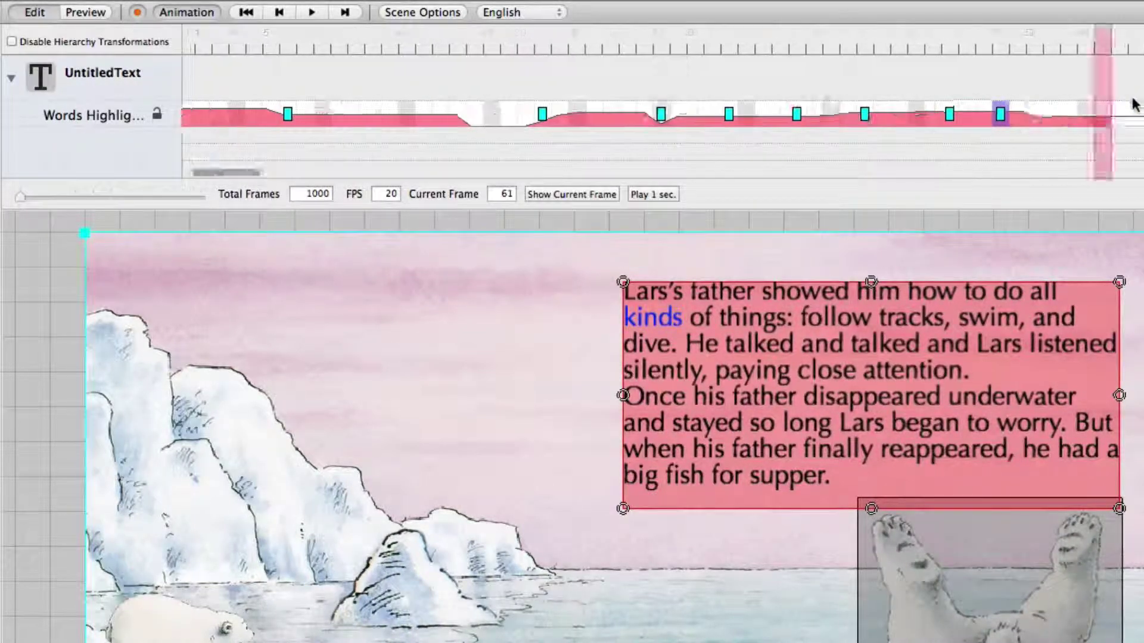
pyautogui.click(442, 113)
pyautogui.click(468, 45)
pyautogui.moveTo(467, 45); pyautogui.dragTo(1083, 57)
pyautogui.click(510, 113)
pyautogui.click(898, 114)
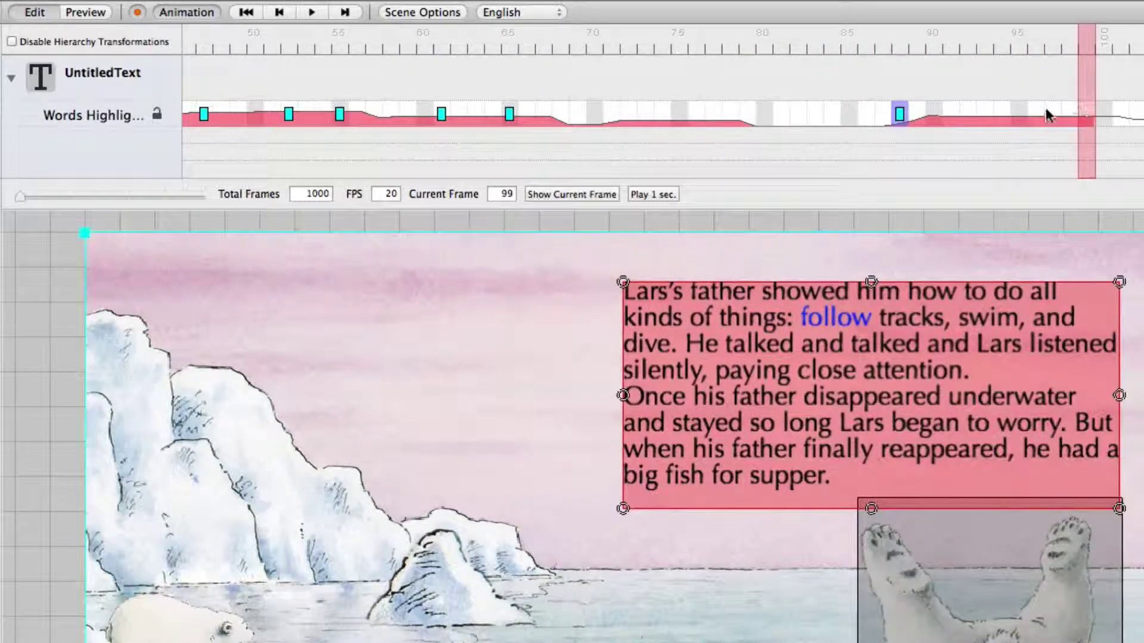
# - Add highlight keys from "tracks" through "dive.", then return the playhead to frame 1
pyautogui.hscroll(10, 1010, 116)
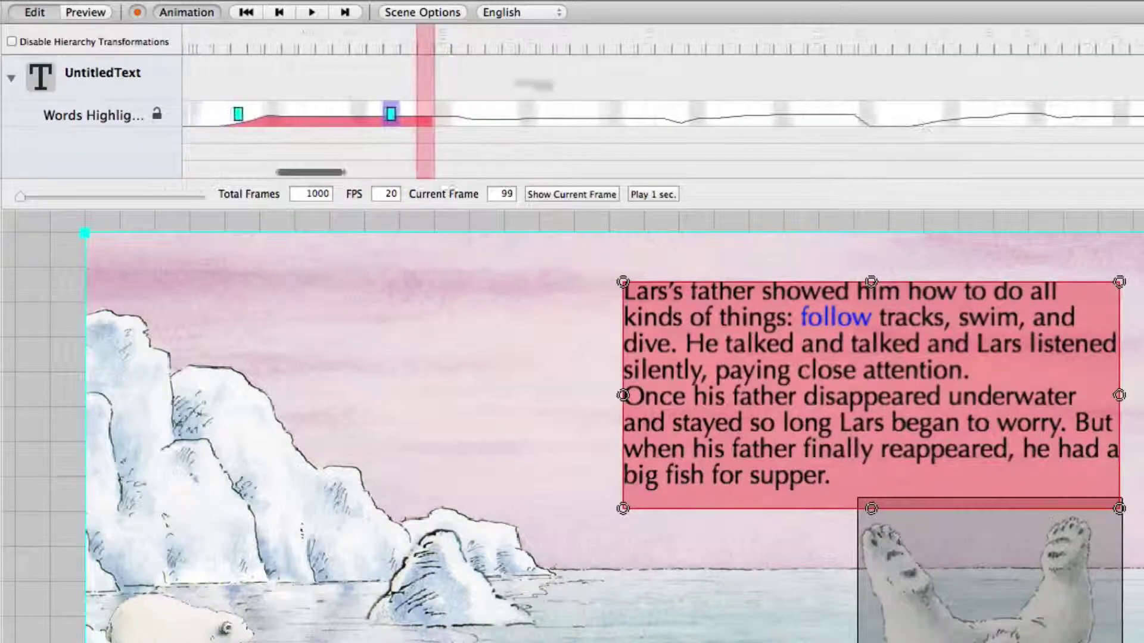
pyautogui.moveTo(420, 47); pyautogui.dragTo(1143, 60)
pyautogui.click(673, 114)
pyautogui.click(906, 113)
pyautogui.click(1044, 113)
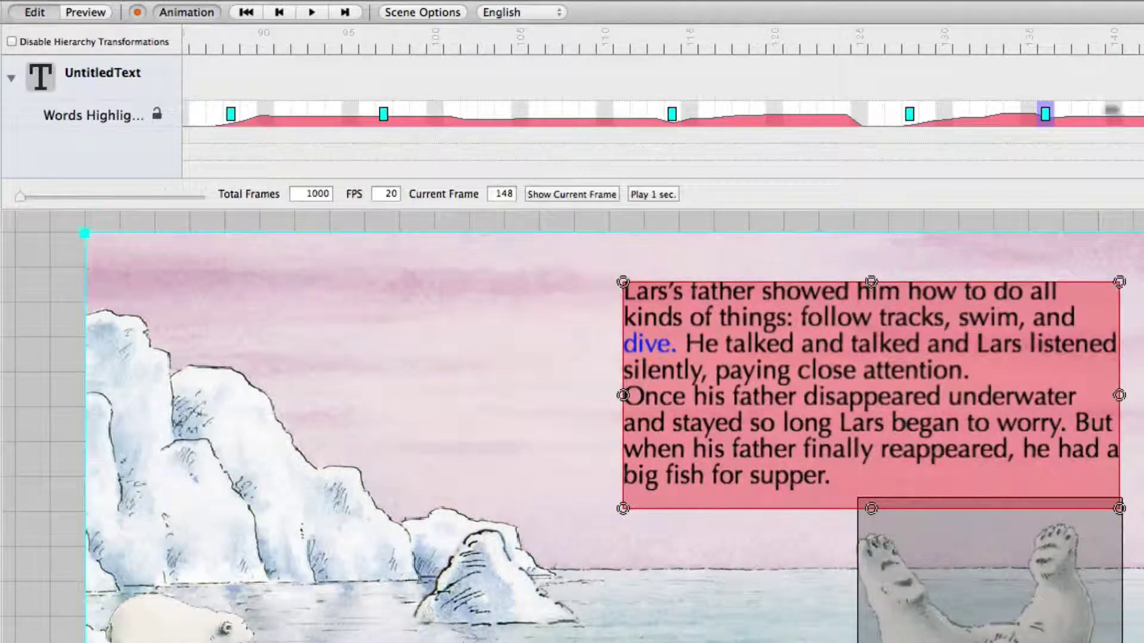
pyautogui.hscroll(-10, 901, 90)
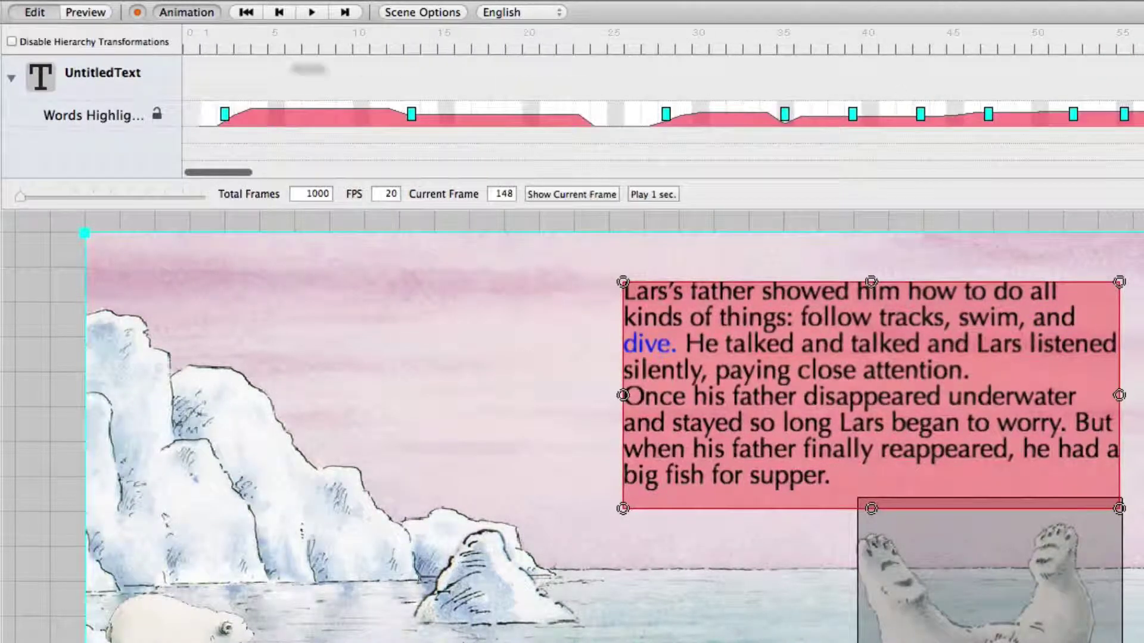
pyautogui.click(210, 40)
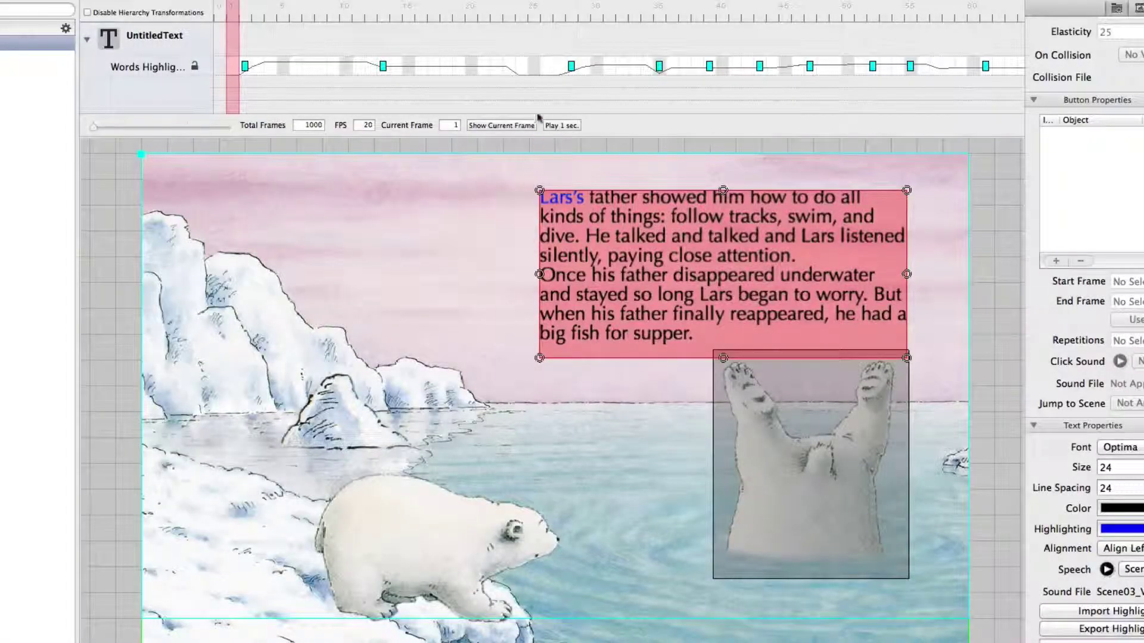
# - Preview the highlight timing and move the key near frame 28 back to frame 27
pyautogui.moveTo(238, 11); pyautogui.dragTo(816, 73)
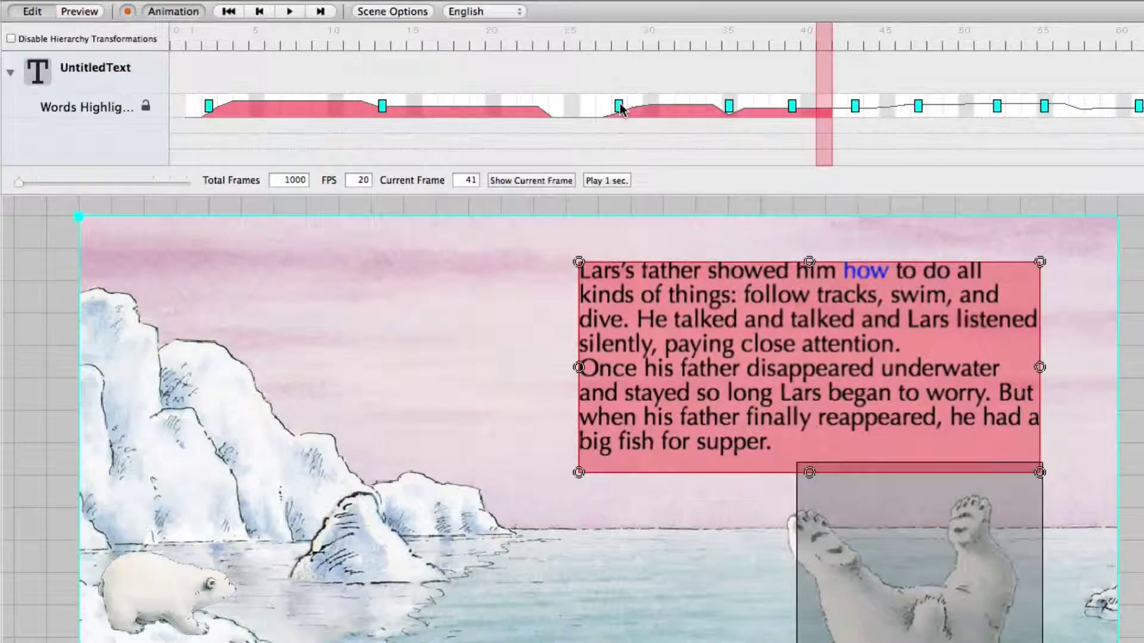
pyautogui.moveTo(619, 104); pyautogui.dragTo(608, 105)
pyautogui.hscroll(5, 914, 96)
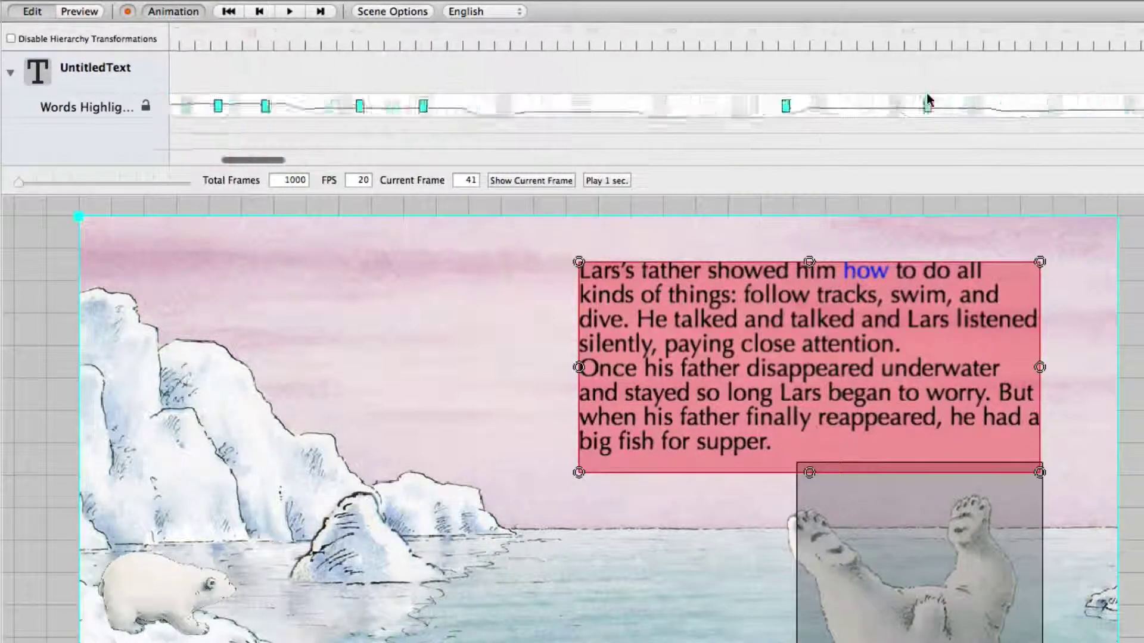
pyautogui.hscroll(-5, 916, 95)
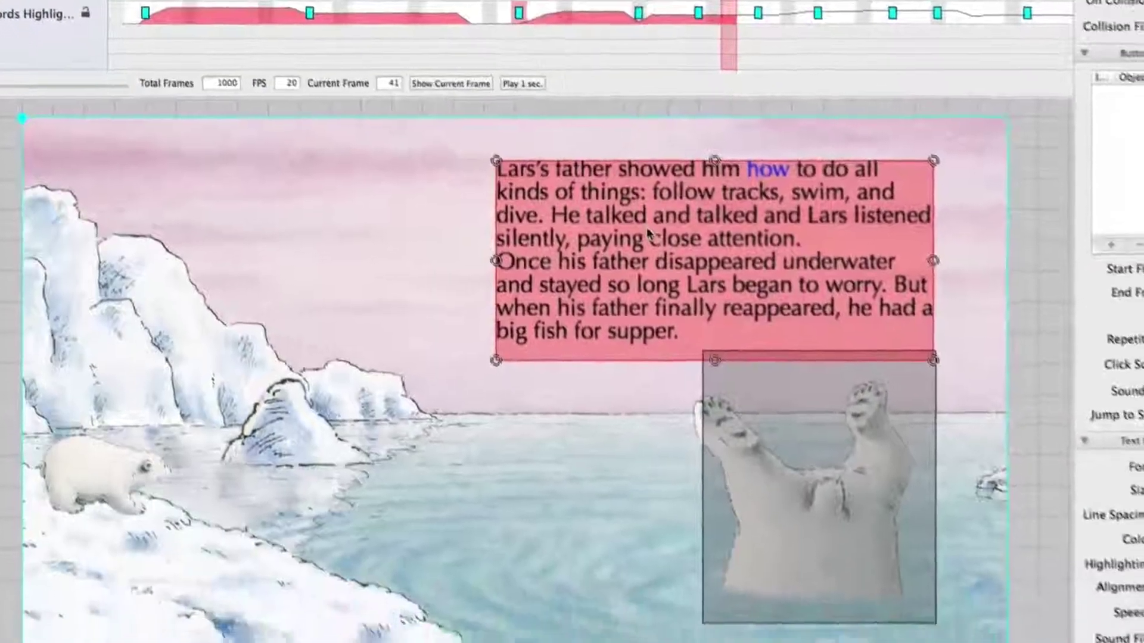
pyautogui.scroll(1, 964, 386)
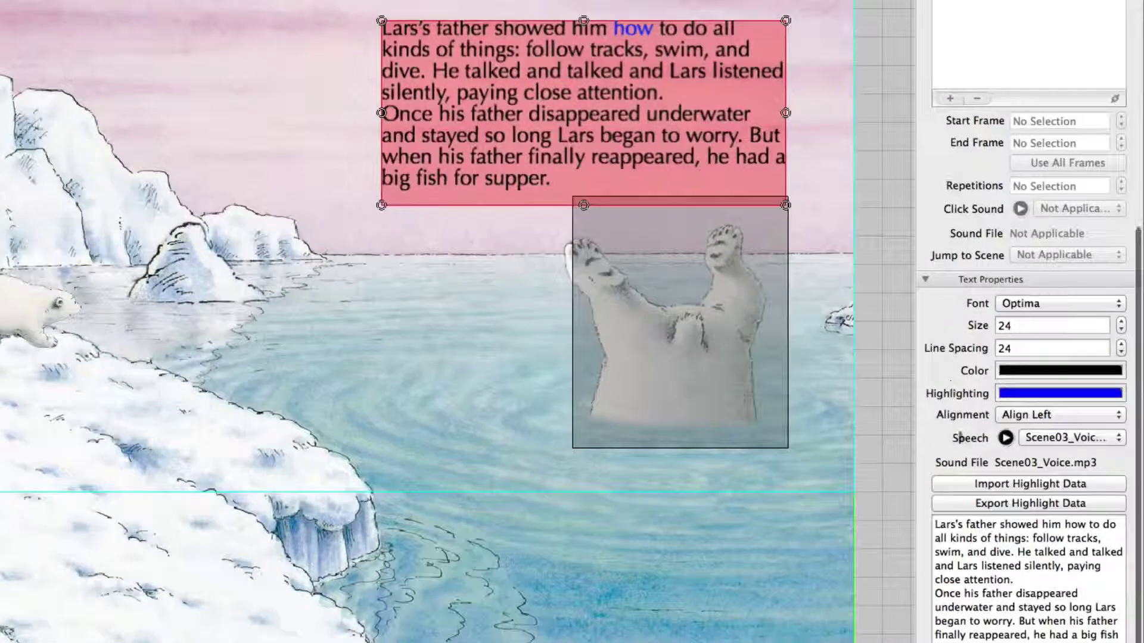
pyautogui.click(966, 505)
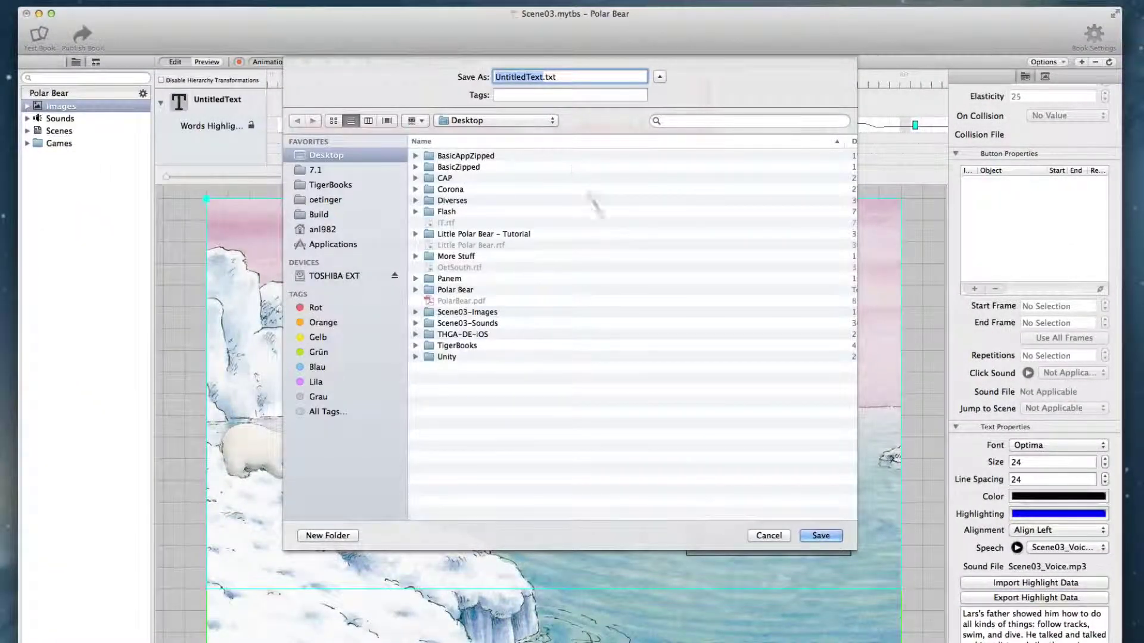
pyautogui.click(774, 538)
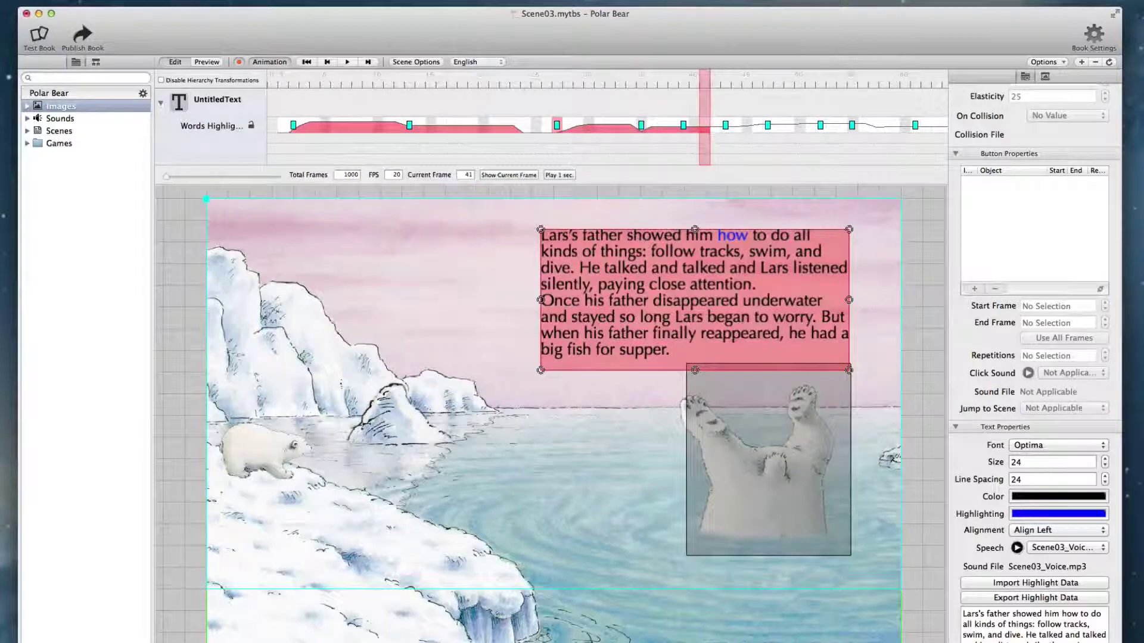